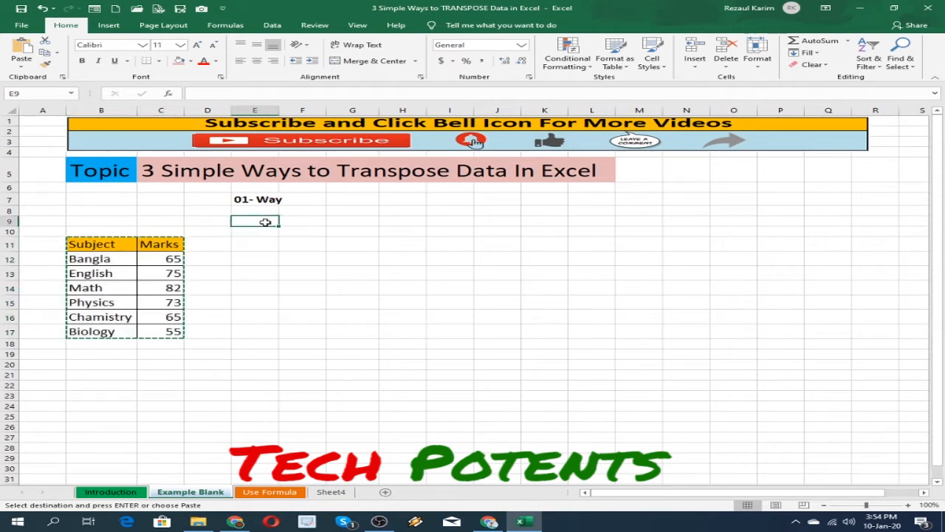
# Paste the copied Subject and Marks table at E9 with Paste Special using the Transpose option.
pyautogui.rightClick(265, 222)
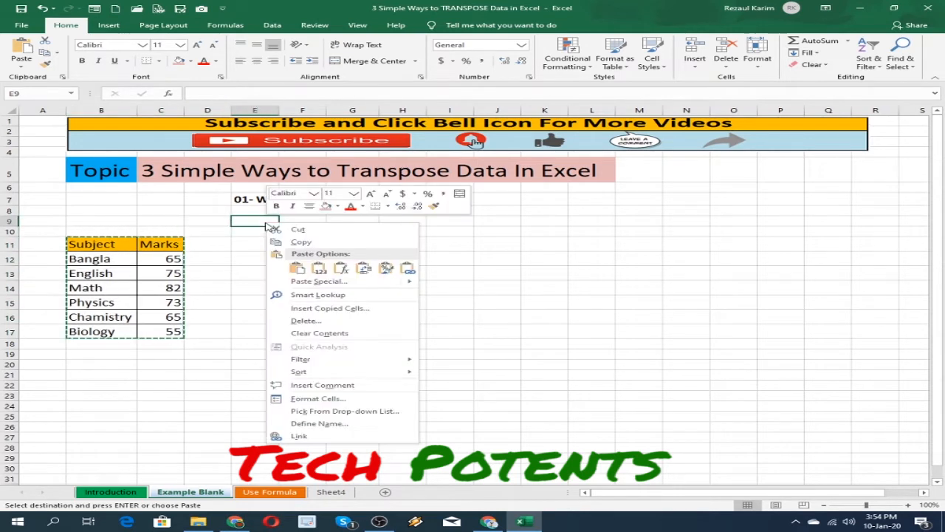
pyautogui.click(339, 285)
pyautogui.moveTo(346, 200); pyautogui.dragTo(547, 173)
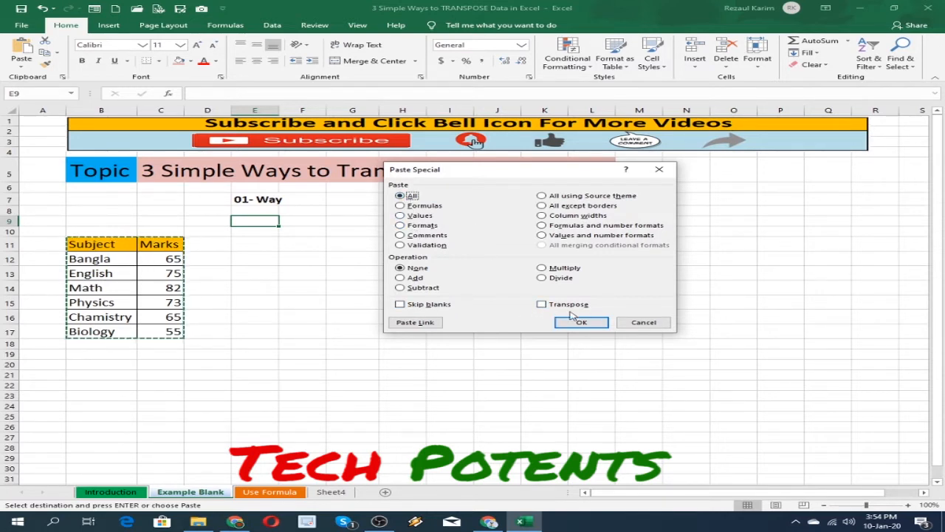
pyautogui.click(542, 305)
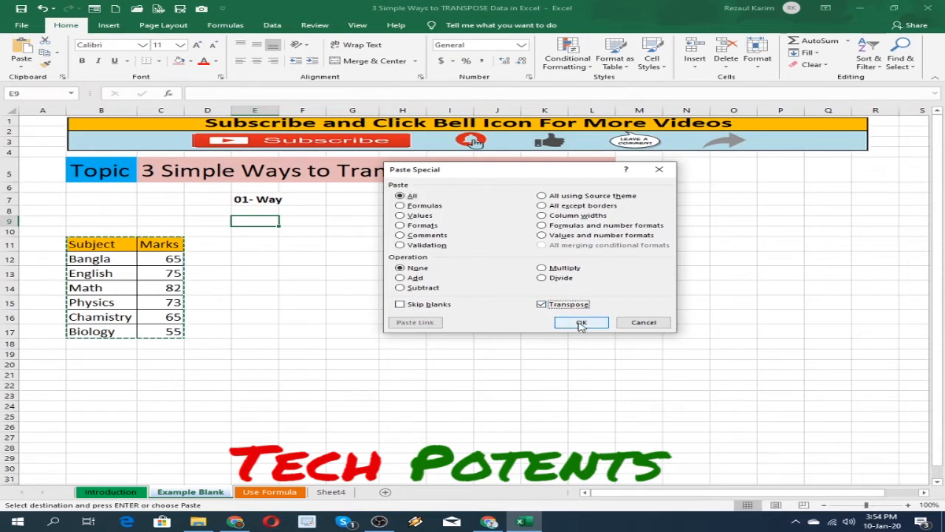
pyautogui.click(581, 322)
pyautogui.click(460, 325)
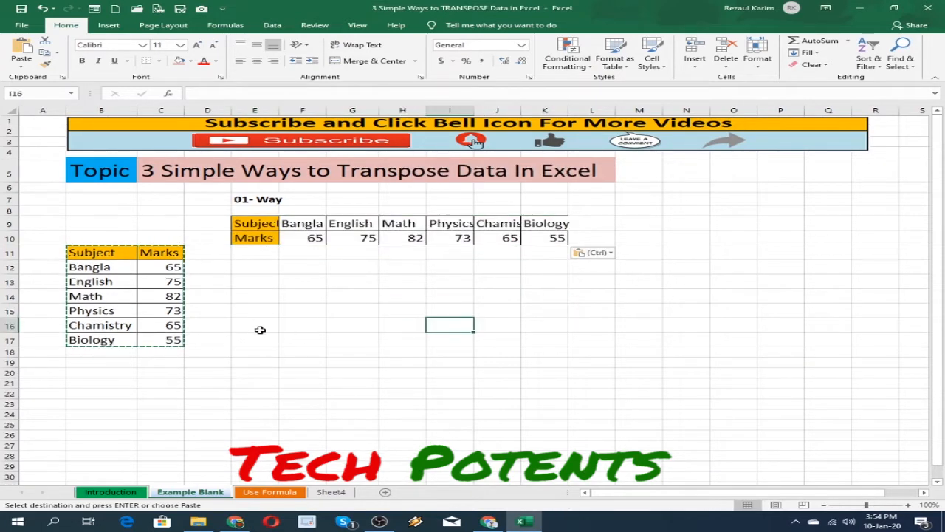
# Apply all borders to the Biology heading cell K9 in the transposed table.
pyautogui.click(551, 216)
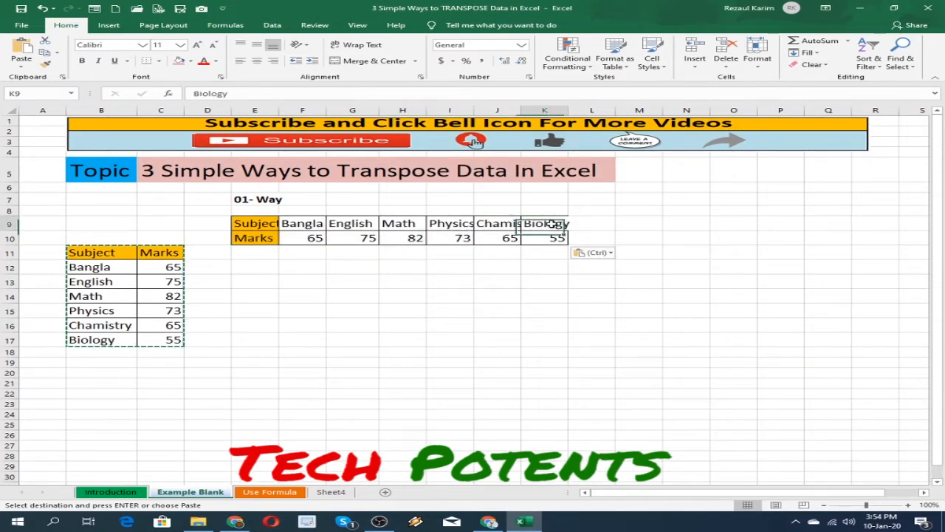
pyautogui.click(158, 60)
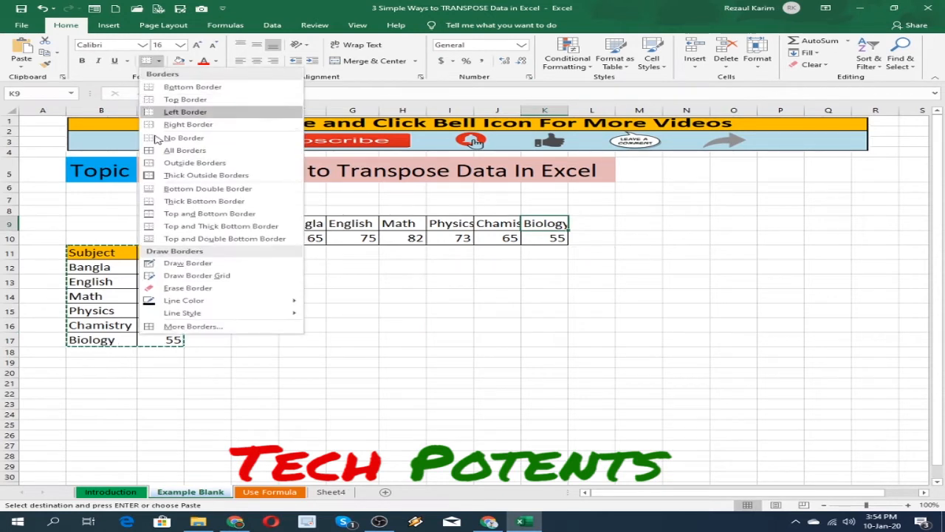
pyautogui.click(153, 152)
pyautogui.click(717, 298)
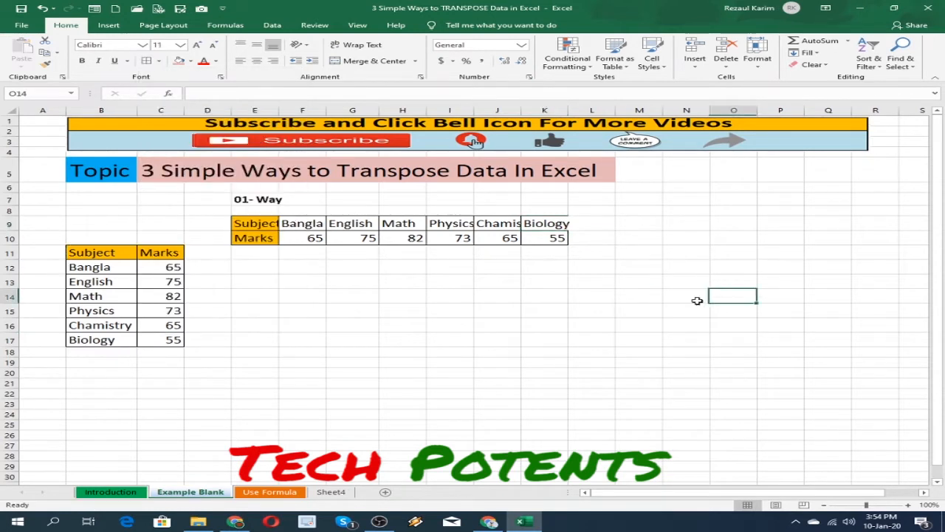
pyautogui.click(559, 225)
pyautogui.moveTo(103, 254); pyautogui.dragTo(172, 341)
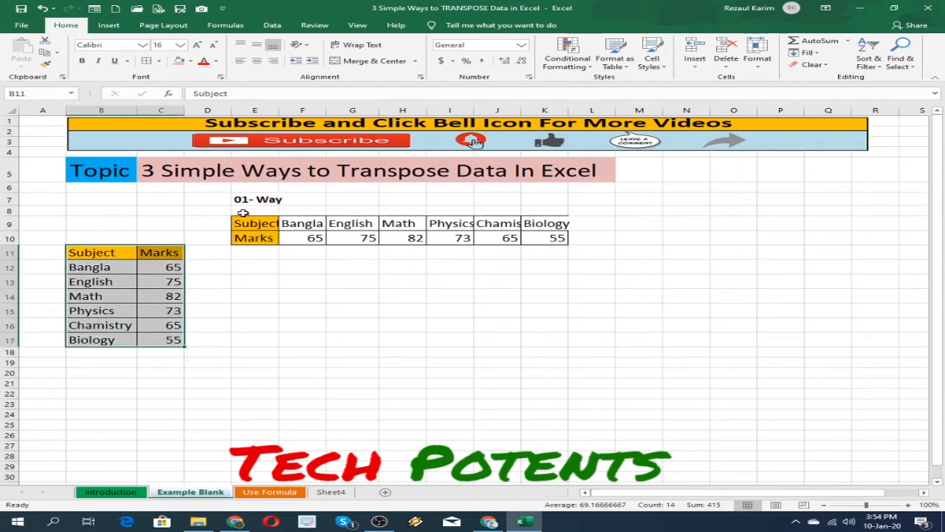
pyautogui.click(316, 253)
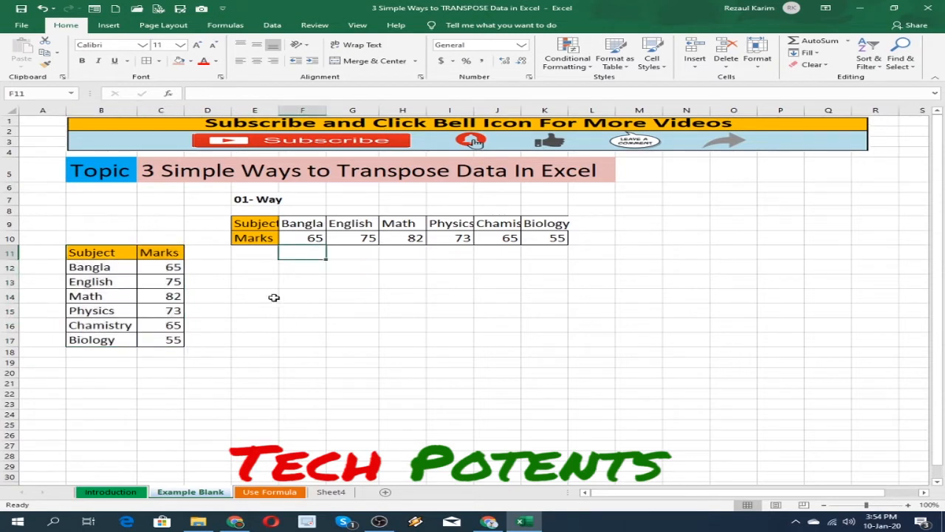
pyautogui.click(254, 281)
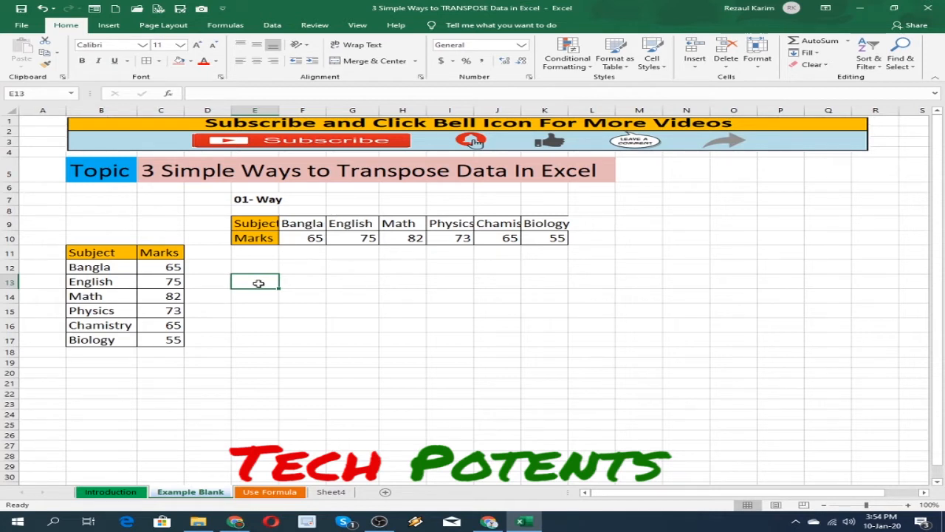
pyautogui.click(100, 253)
pyautogui.moveTo(136, 258); pyautogui.dragTo(164, 351)
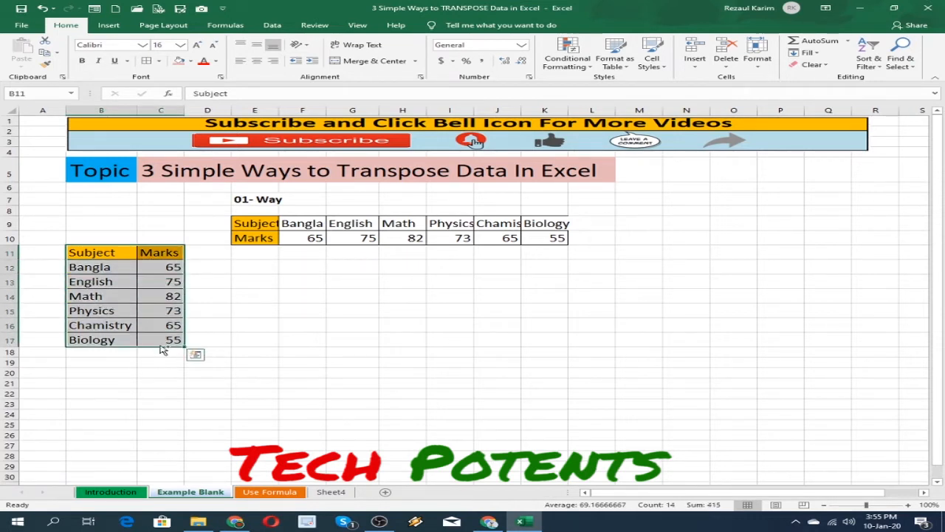
pyautogui.hotkey('ctrl', 'c')
pyautogui.hotkey('ctrl', 'q')
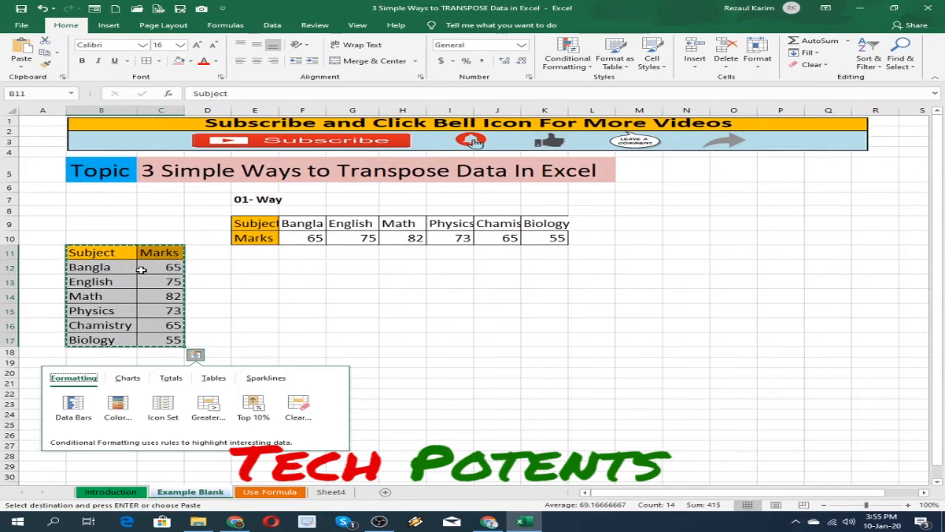
pyautogui.doubleClick(116, 253)
pyautogui.doubleClick(122, 282)
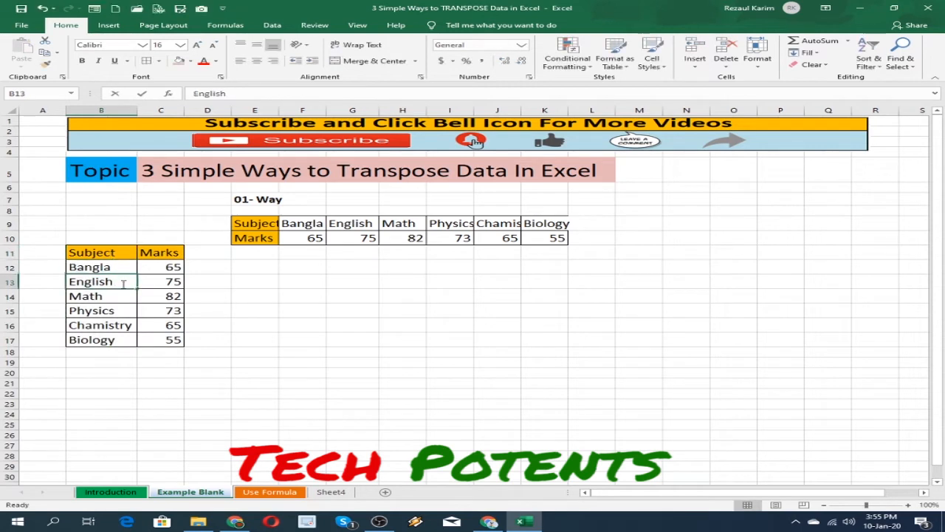
pyautogui.click(201, 285)
pyautogui.click(88, 254)
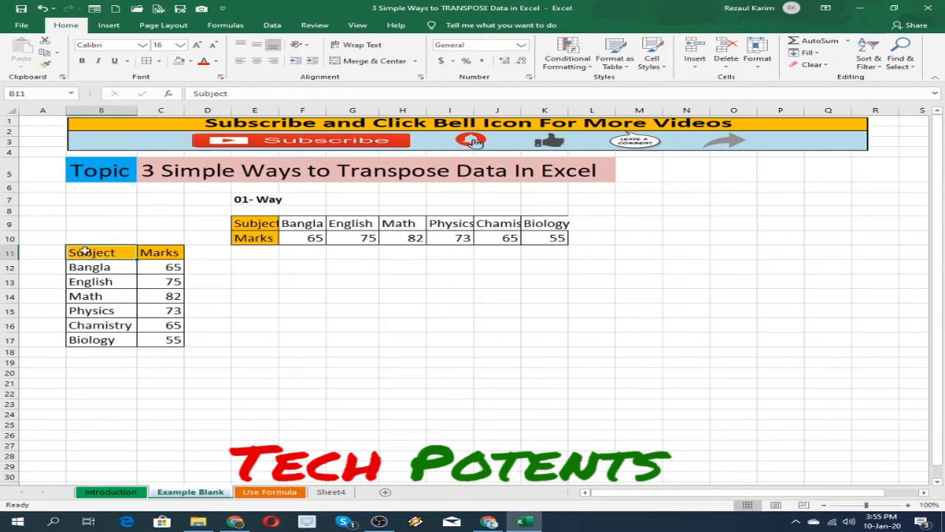
pyautogui.moveTo(113, 251); pyautogui.dragTo(144, 342)
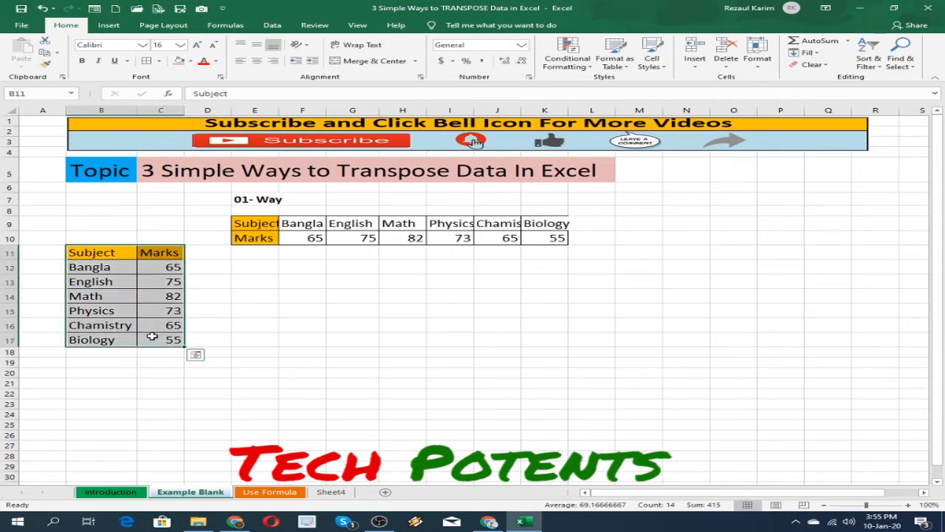
# Enter the label "02- Way" in cell E12.
pyautogui.click(266, 271)
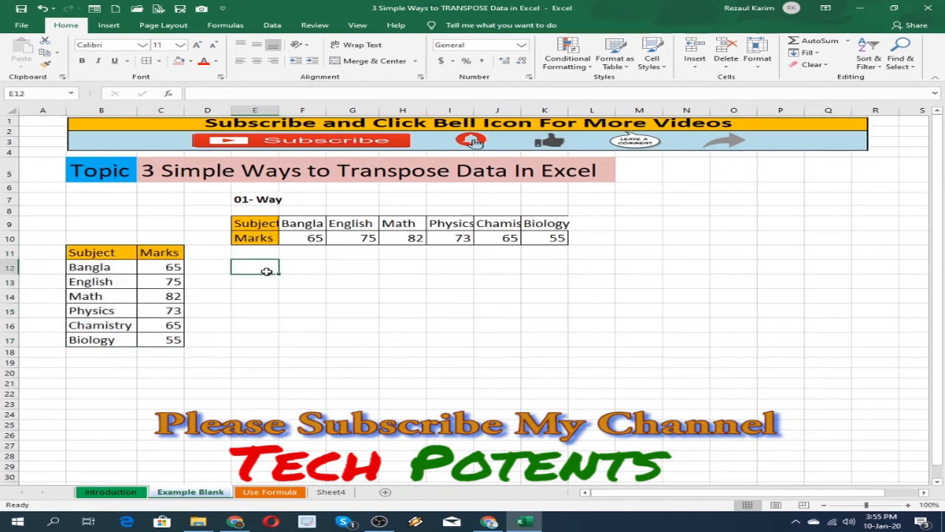
pyautogui.write('02- W')
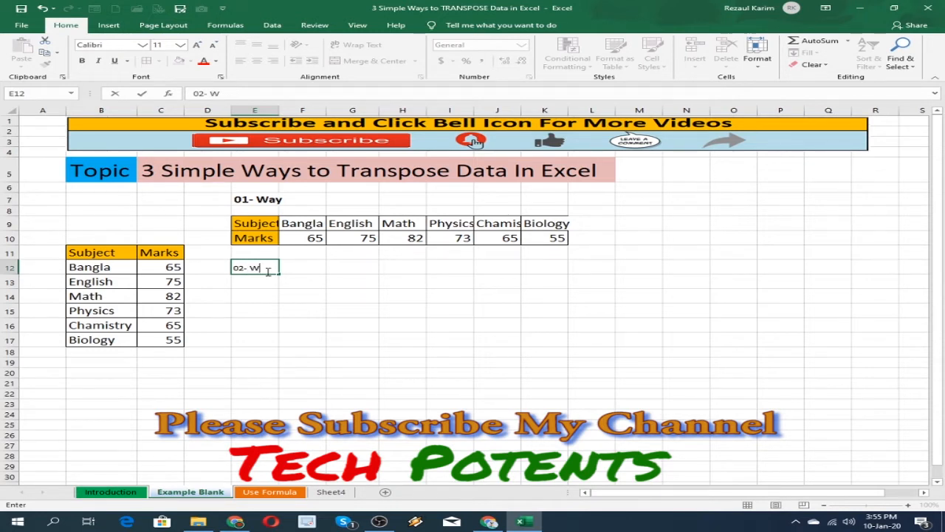
pyautogui.write('ay')
pyautogui.press('Return')
# Fill the "01- Way" heading cell E7 with grey and widen column E slightly.
pyautogui.click(257, 203)
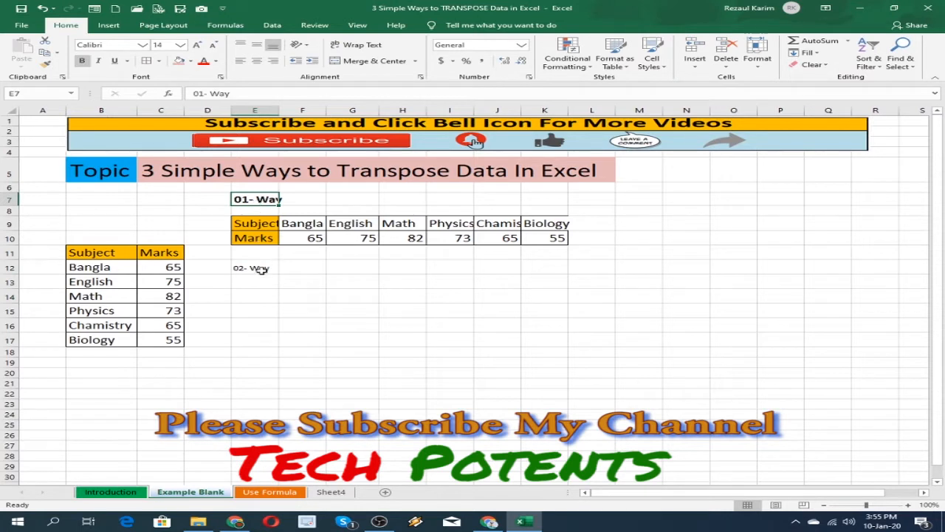
pyautogui.click(190, 61)
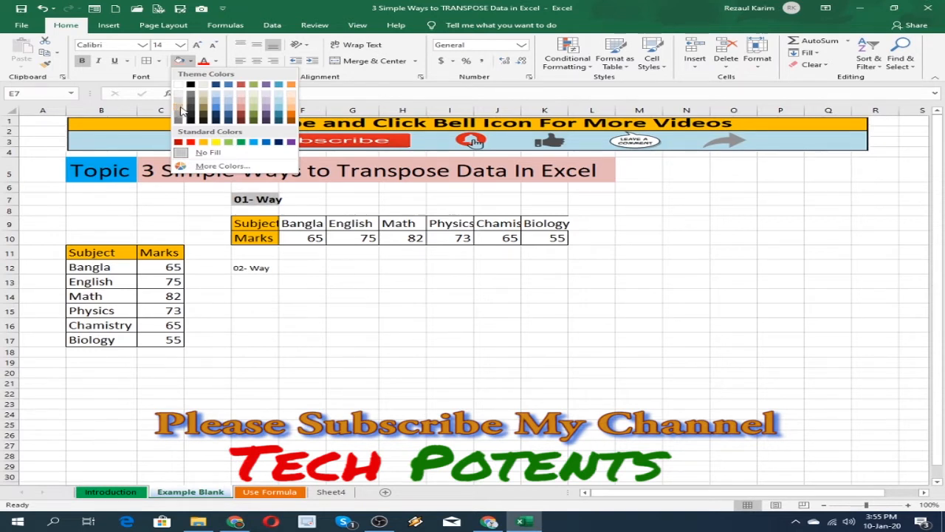
pyautogui.click(180, 107)
pyautogui.click(289, 263)
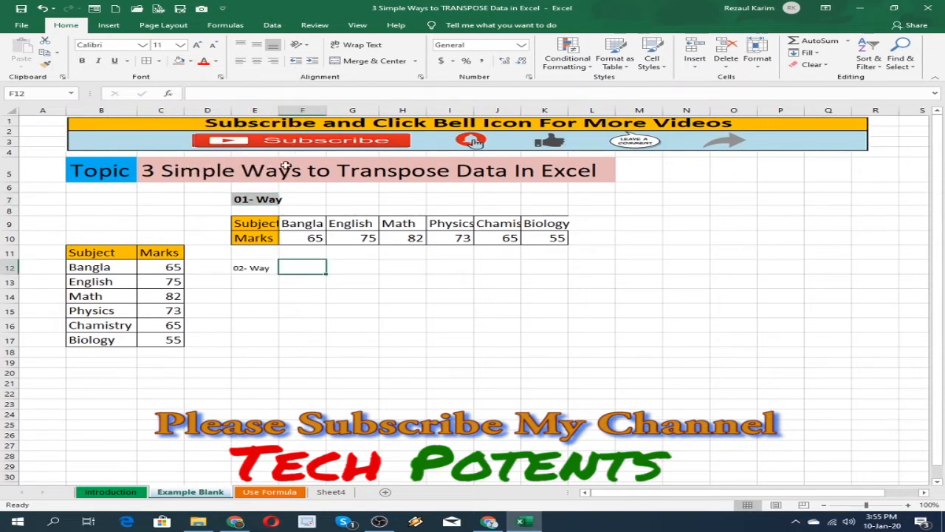
pyautogui.moveTo(278, 112); pyautogui.dragTo(291, 114)
pyautogui.click(412, 320)
# Copy the formatted "01- Way" heading to E12 and change its text to "02- Way".
pyautogui.click(266, 200)
pyautogui.hotkey('ctrl', 'c')
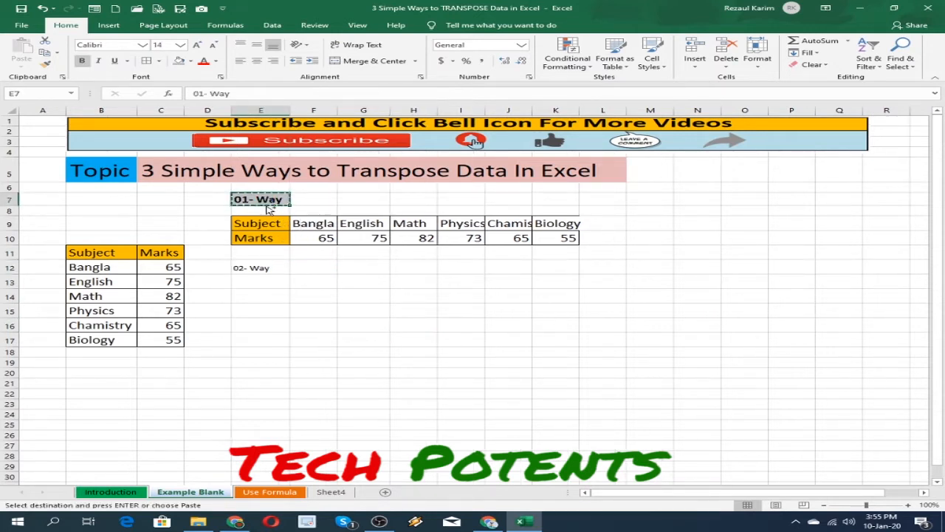
pyautogui.click(263, 267)
pyautogui.hotkey('ctrl', 'v')
pyautogui.doubleClick(245, 267)
pyautogui.moveTo(241, 267); pyautogui.dragTo(249, 267)
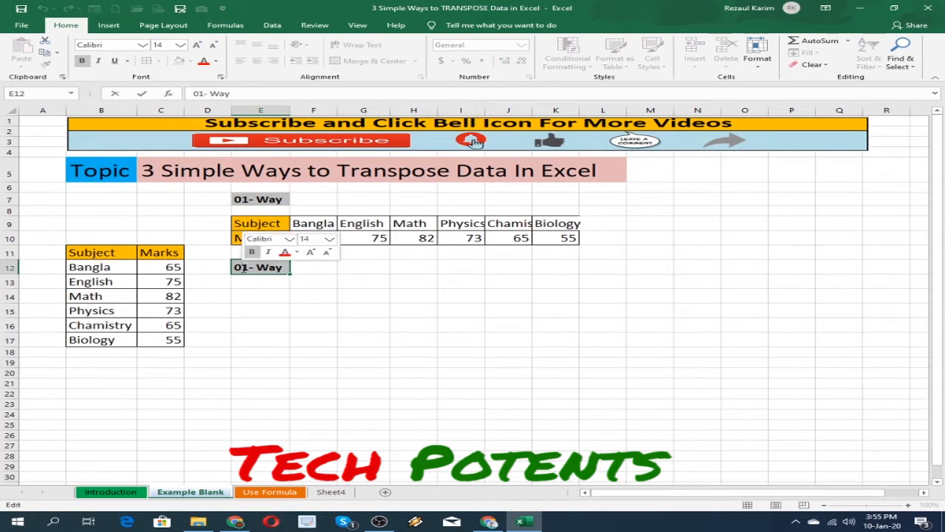
pyautogui.write('2')
pyautogui.click(338, 293)
# Go through the source table's first column from Subject to Biology to count its rows.
pyautogui.click(270, 312)
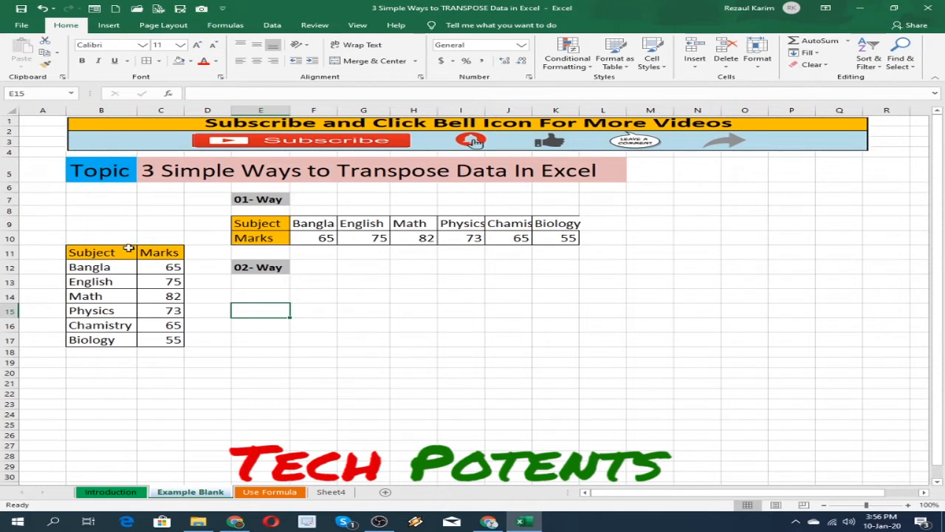
pyautogui.click(95, 255)
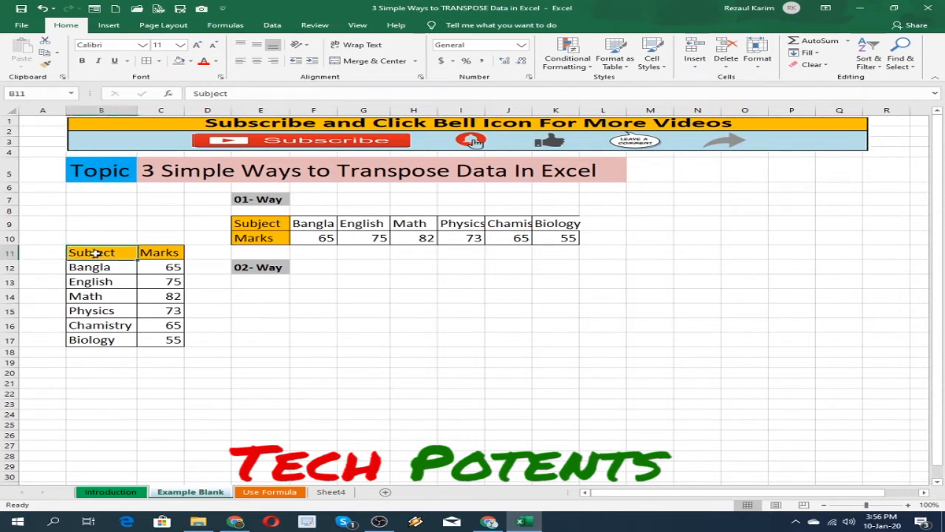
pyautogui.click(96, 268)
pyautogui.click(98, 282)
pyautogui.click(98, 295)
pyautogui.click(99, 311)
pyautogui.click(102, 324)
pyautogui.click(103, 342)
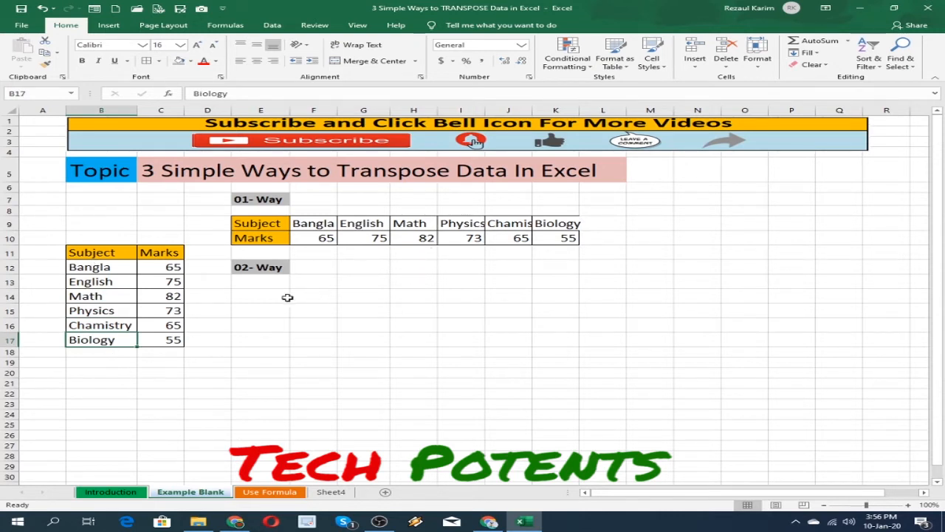
# Select the range E14:K15, two rows by seven columns, as the destination for the transposed data.
pyautogui.click(262, 292)
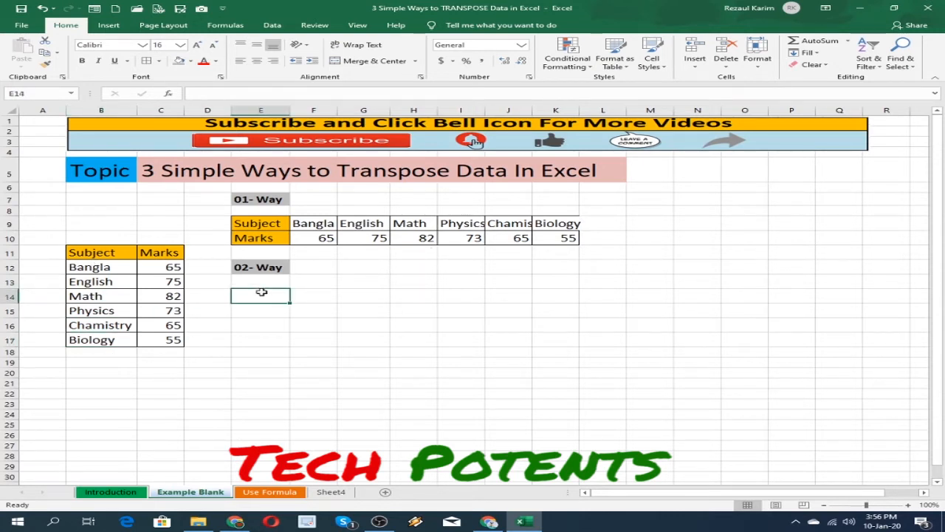
pyautogui.moveTo(261, 292); pyautogui.dragTo(546, 306)
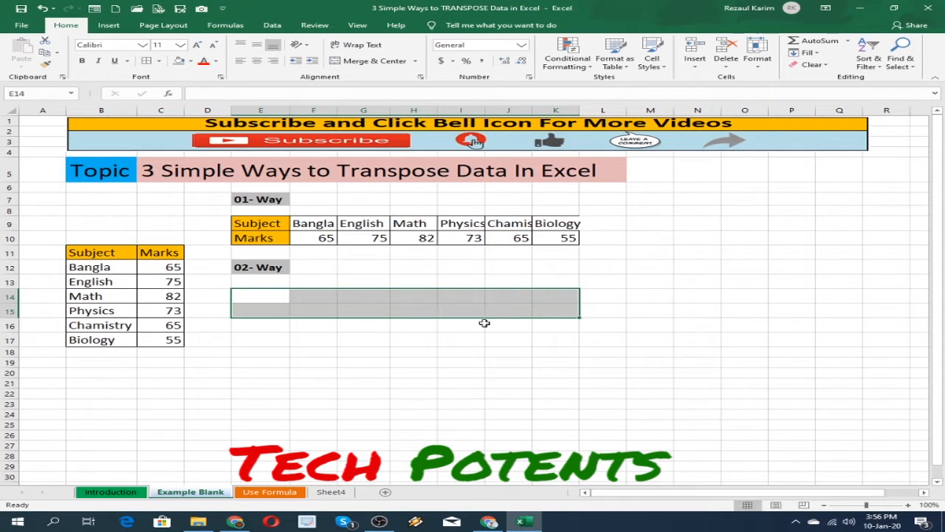
pyautogui.click(443, 336)
pyautogui.moveTo(249, 295); pyautogui.dragTo(540, 310)
pyautogui.moveTo(540, 310); pyautogui.dragTo(540, 310)
# Enter a TRANSPOSE formula in the selected range with the source table B11:C17 as its array.
pyautogui.click(197, 93)
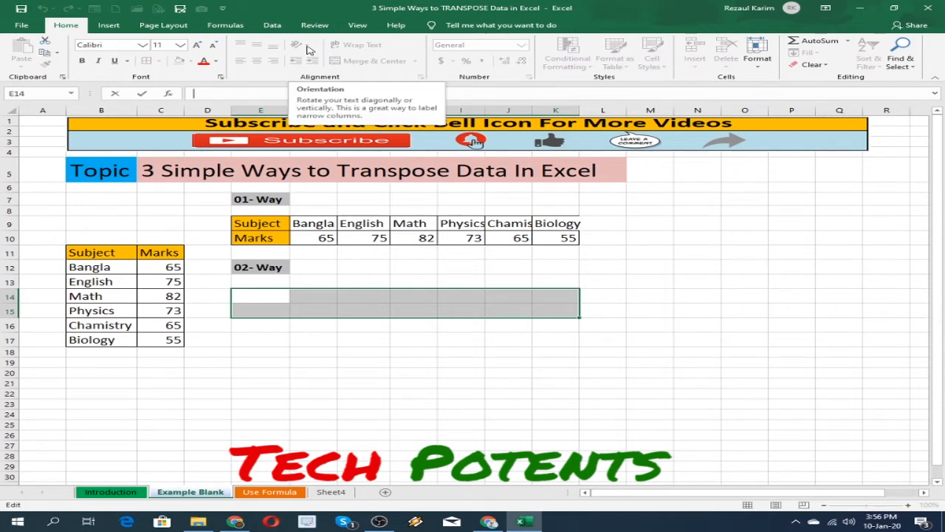
pyautogui.write('=')
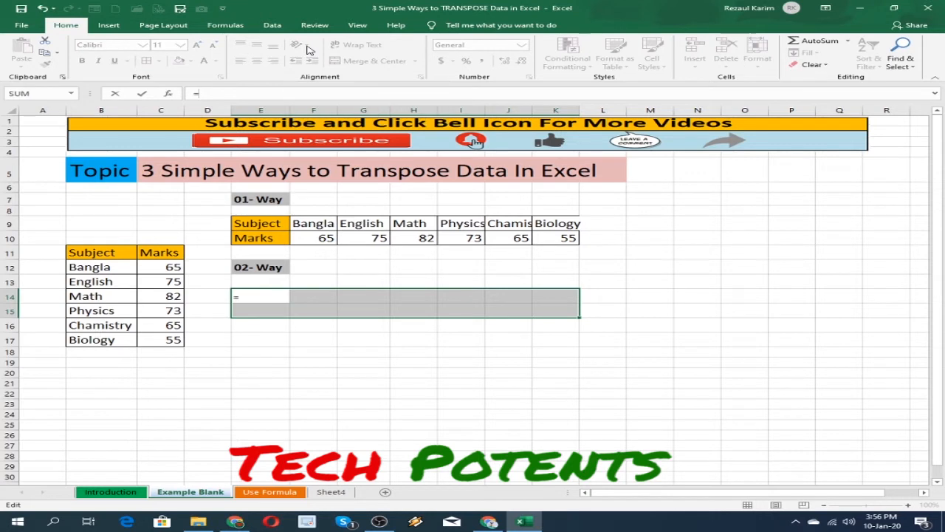
pyautogui.write('tan')
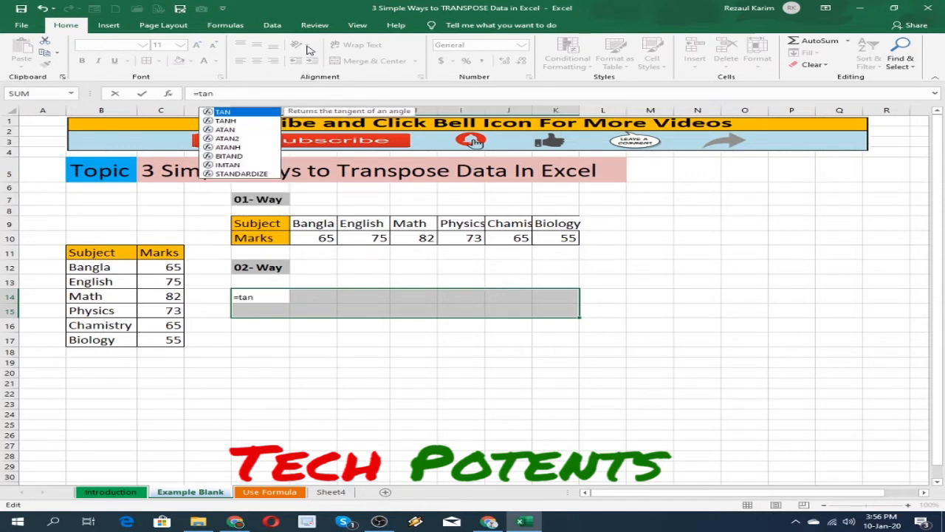
pyautogui.write('s')
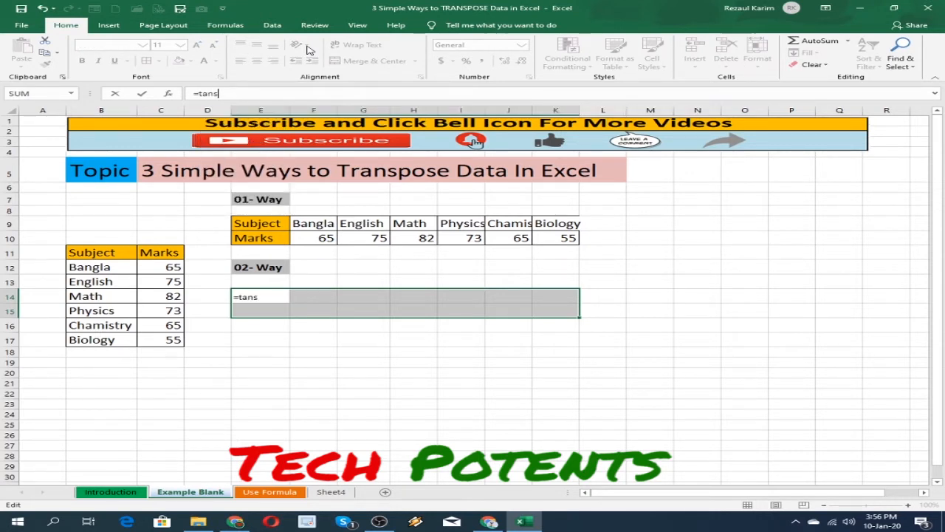
pyautogui.press('BackSpace')
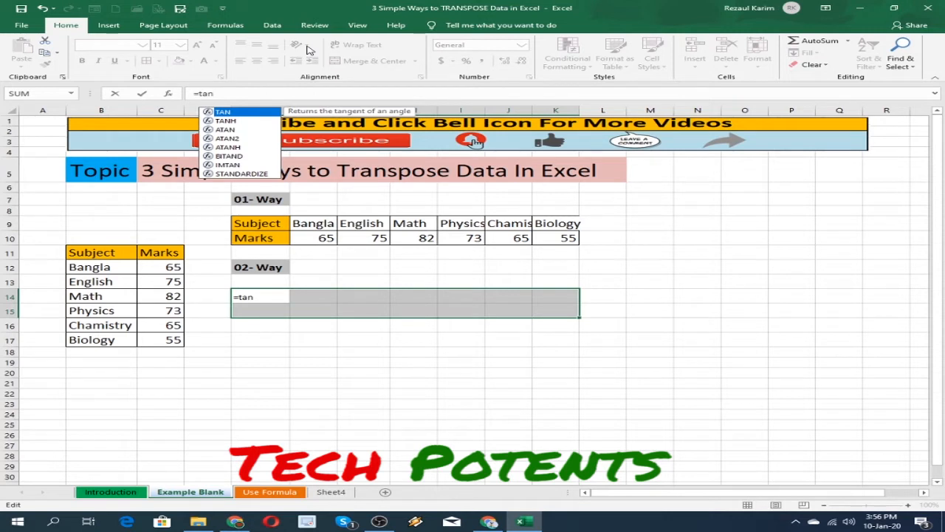
pyautogui.press('BackSpace')
pyautogui.press('BackSpace')
pyautogui.write('rans')
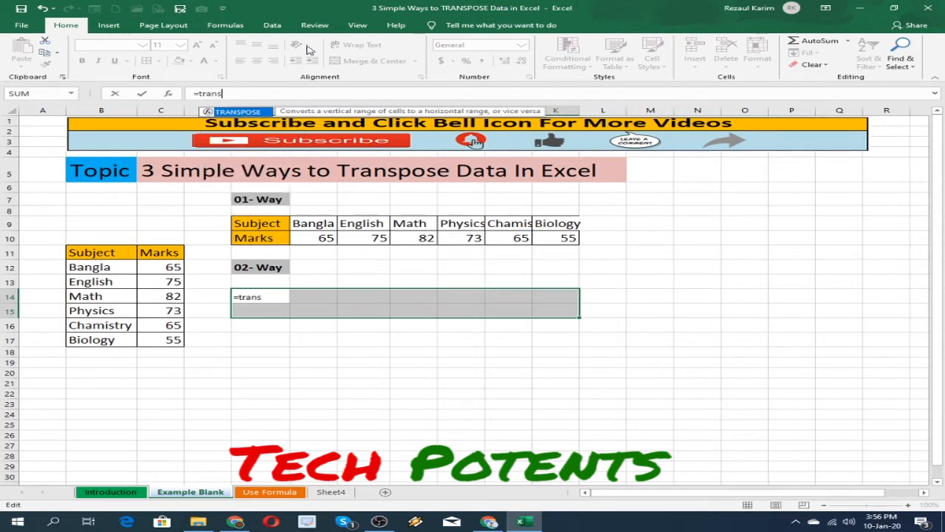
pyautogui.press('Tab')
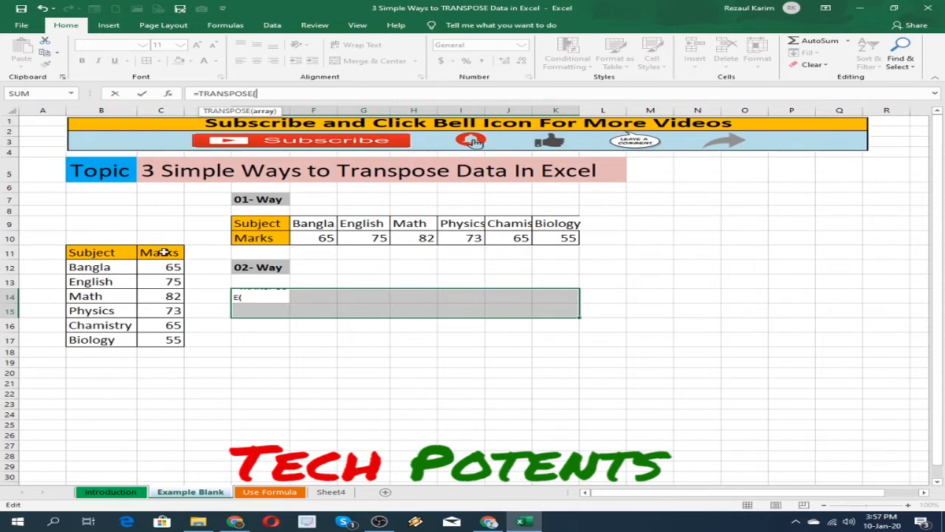
pyautogui.moveTo(100, 252); pyautogui.dragTo(169, 339)
pyautogui.click(319, 94)
pyautogui.write(')')
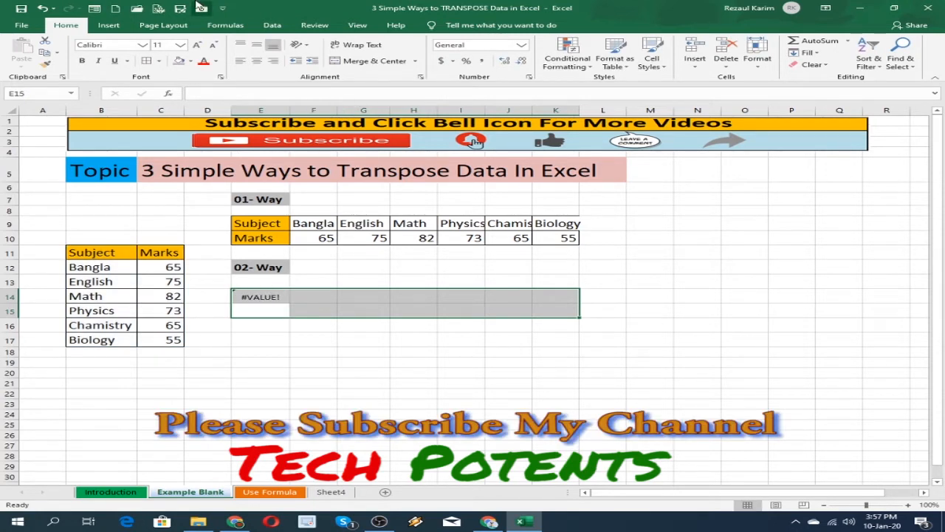
# Try to re-enter the TRANSPOSE formula of cell E14 alone as an array formula, and clear the cell.
pyautogui.click(256, 291)
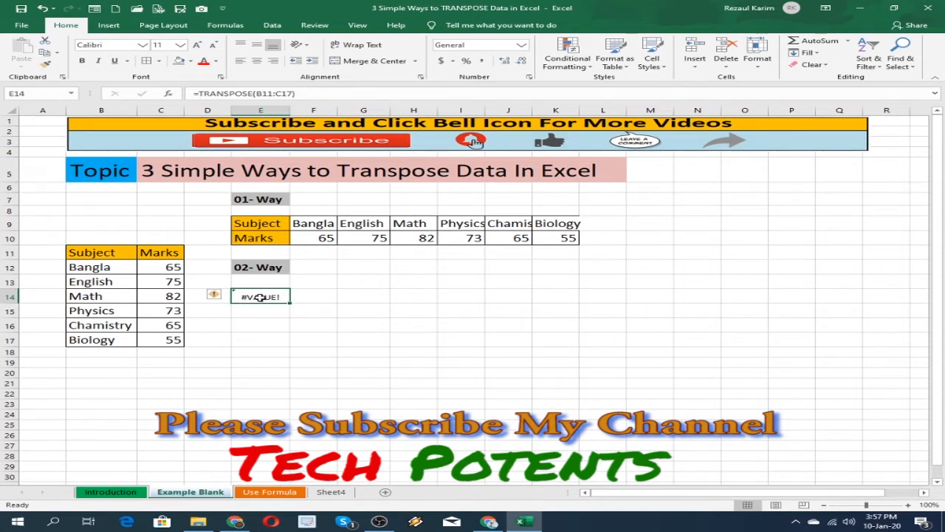
pyautogui.click(312, 93)
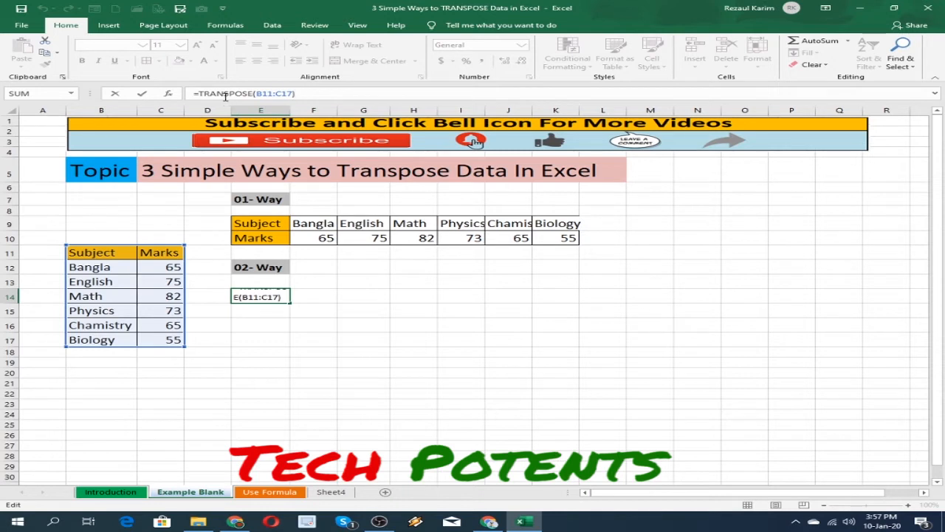
pyautogui.moveTo(194, 93); pyautogui.dragTo(301, 93)
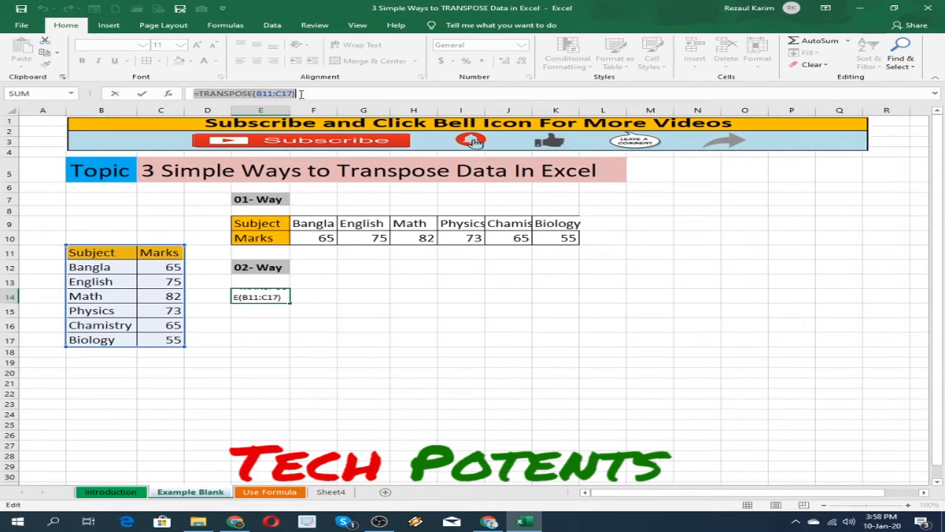
pyautogui.click(301, 94)
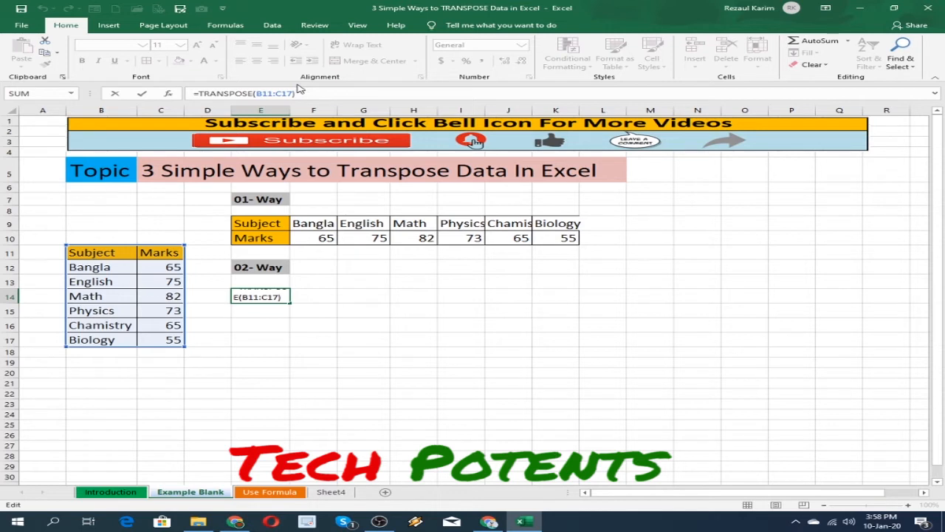
pyautogui.hotkey('ctrl', 'shift', 'Return')
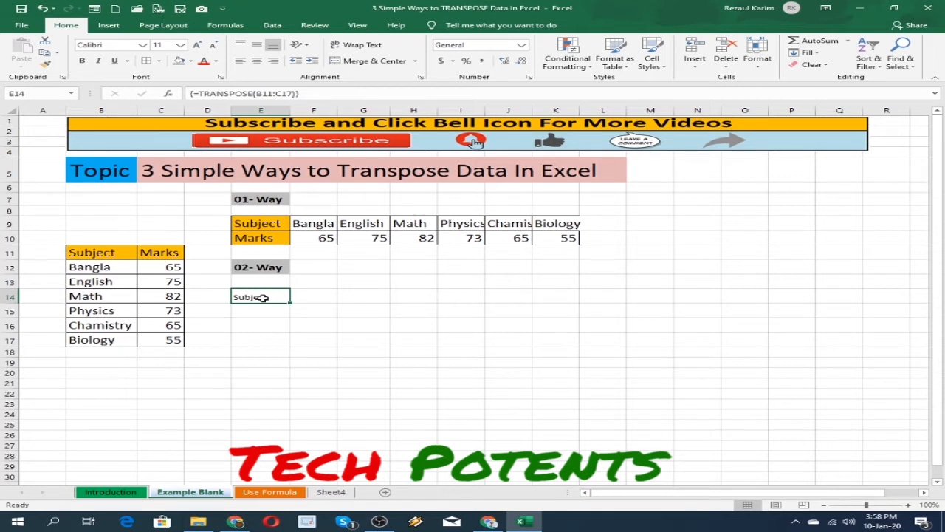
pyautogui.press('Delete')
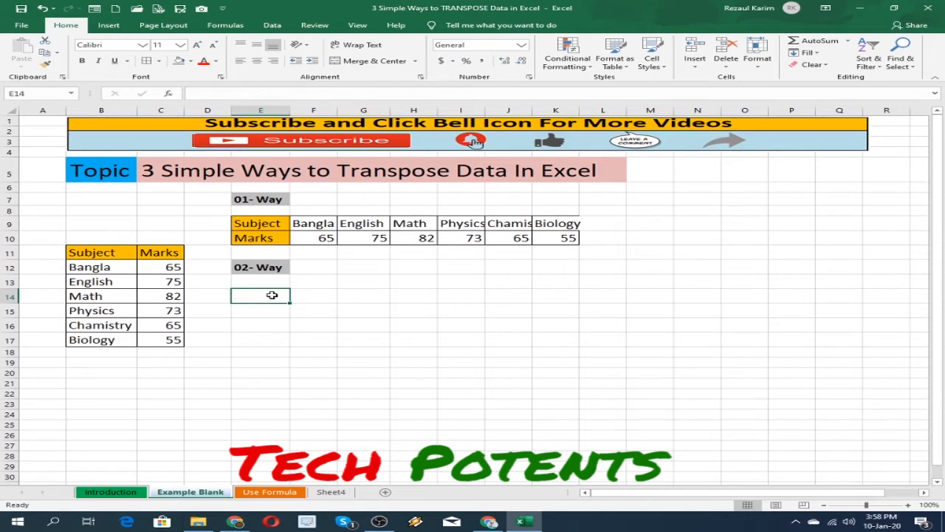
# Enter =TRANSPOSE(B11:C17) as an array formula across the whole range E14:K15.
pyautogui.click(350, 311)
pyautogui.click(254, 297)
pyautogui.moveTo(255, 296); pyautogui.dragTo(549, 294)
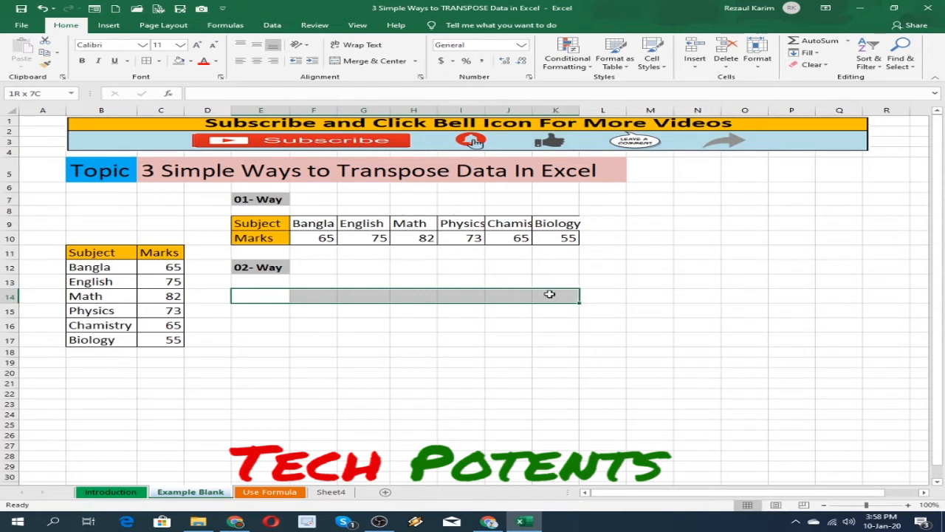
pyautogui.moveTo(549, 294); pyautogui.dragTo(554, 304)
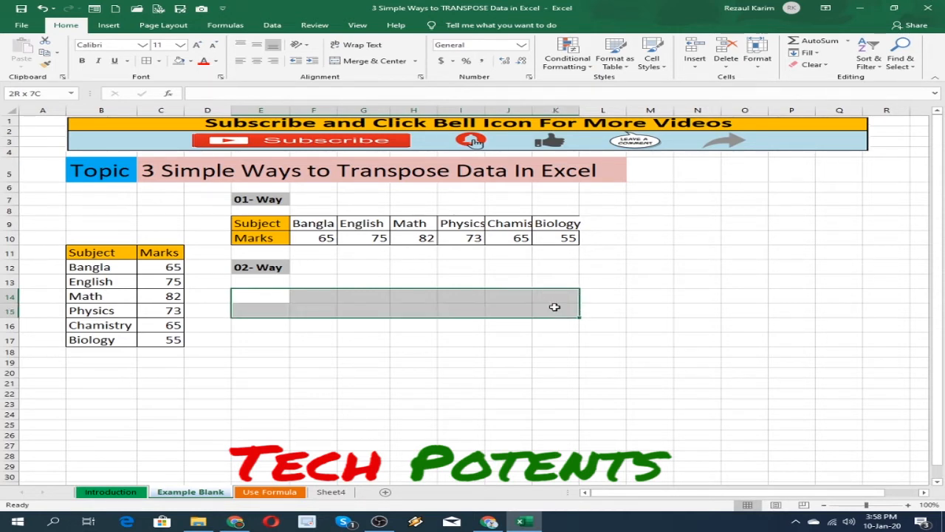
pyautogui.click(198, 93)
pyautogui.write('=')
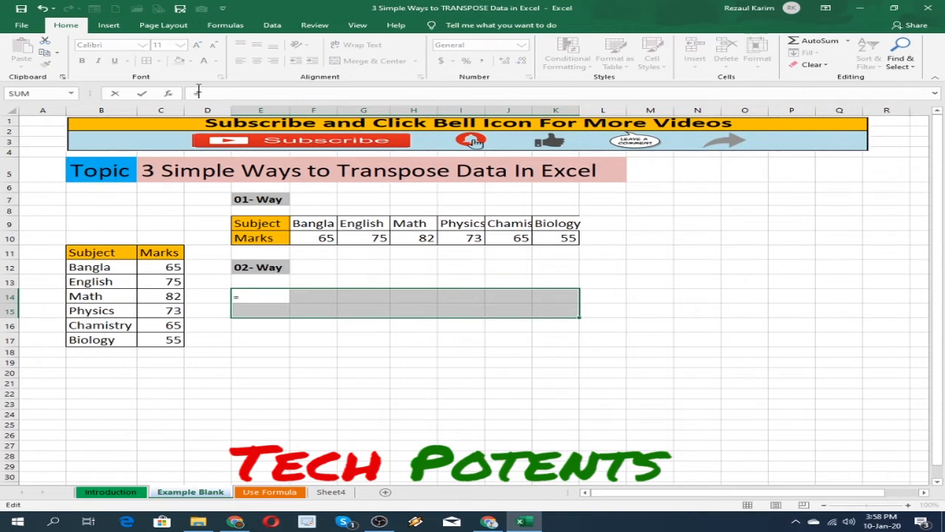
pyautogui.write('trans')
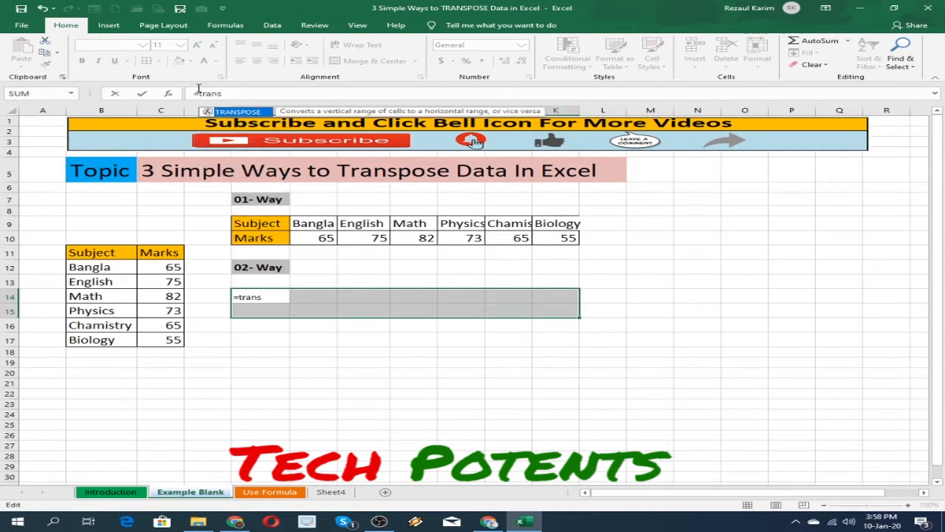
pyautogui.press('Tab')
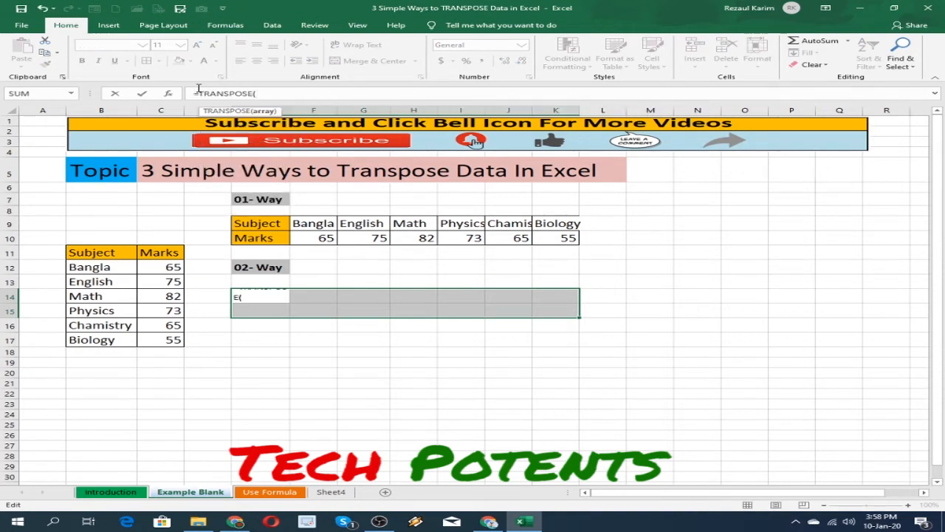
pyautogui.moveTo(105, 254); pyautogui.dragTo(148, 342)
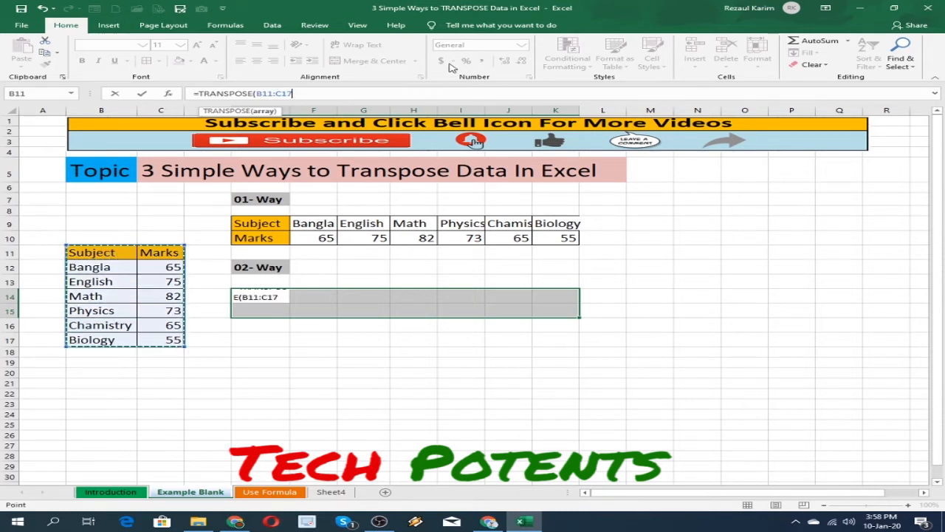
pyautogui.write(')')
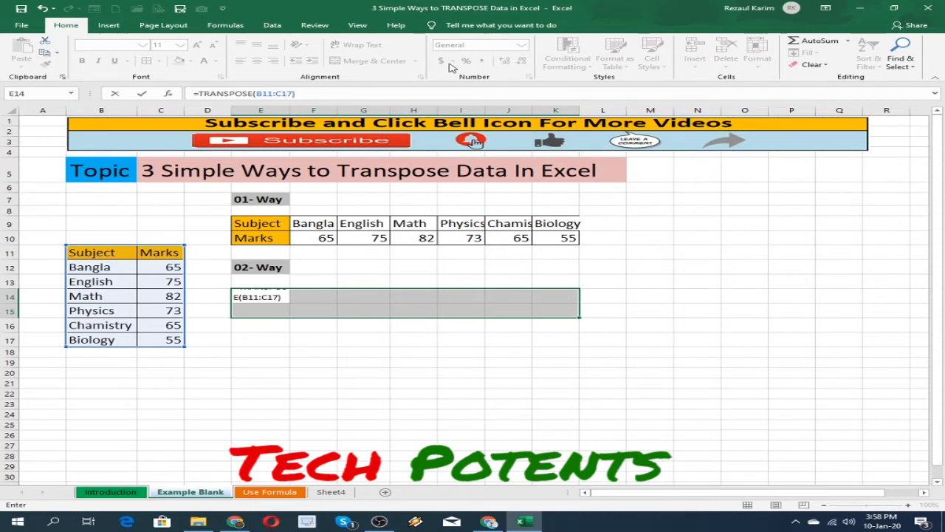
pyautogui.hotkey('ctrl', 'shift', 'Return')
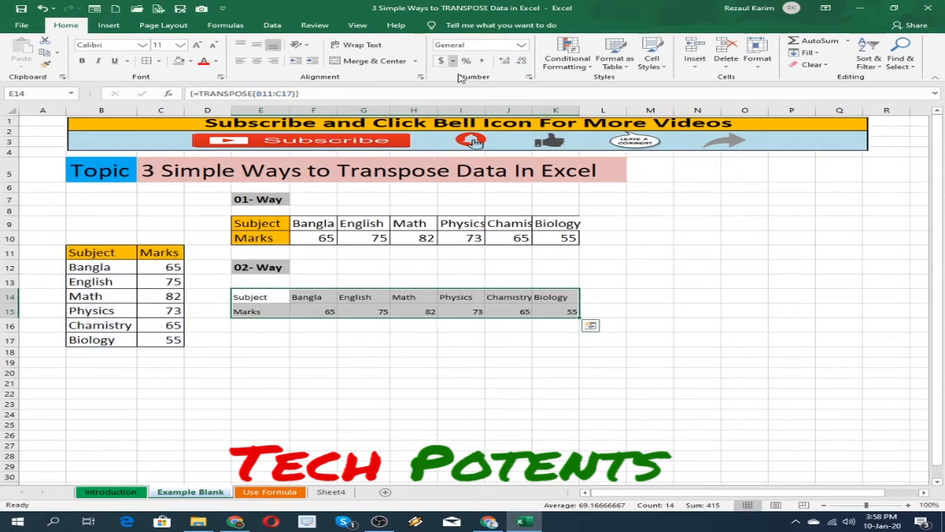
# Compare the source table B11:C17 with the transposed range E14:K15.
pyautogui.click(636, 309)
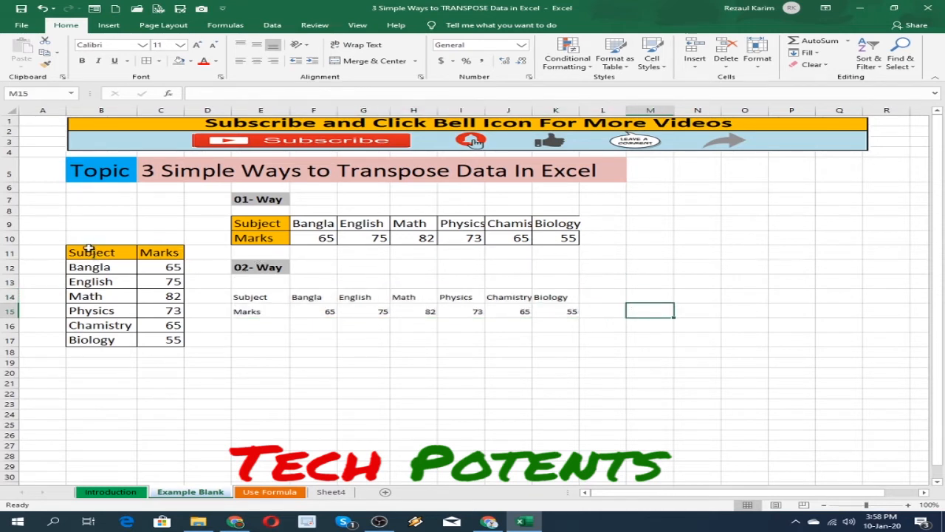
pyautogui.moveTo(90, 252); pyautogui.dragTo(143, 343)
pyautogui.moveTo(276, 302); pyautogui.dragTo(551, 311)
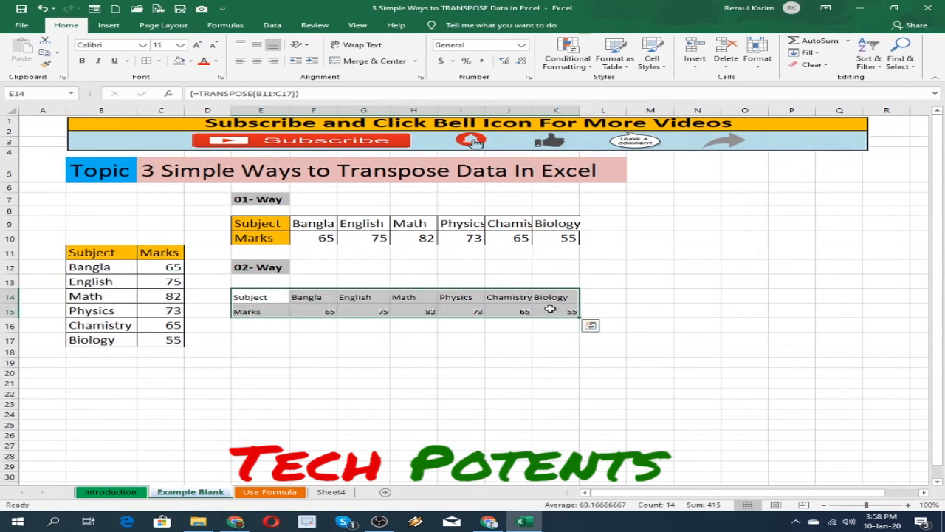
pyautogui.click(266, 339)
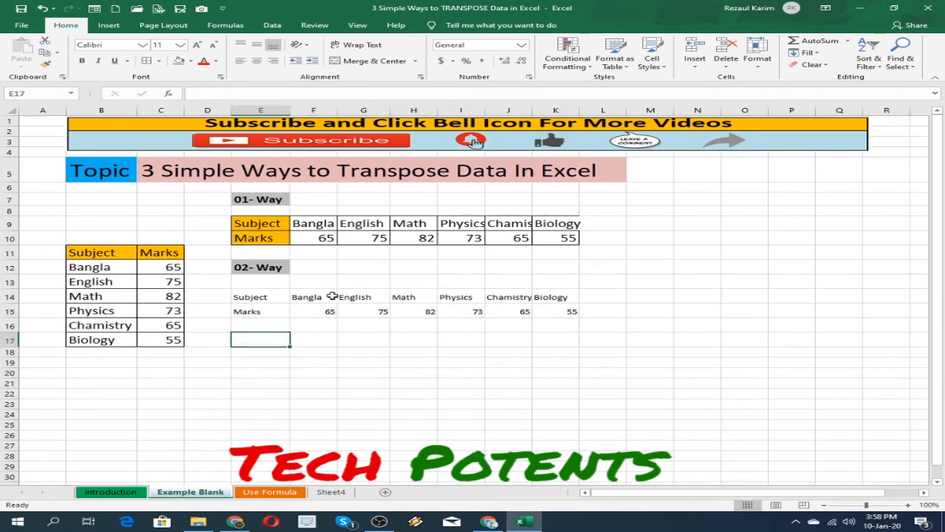
# Copy the formatted "02- Way" heading to E17 and change its text to "03- Way".
pyautogui.click(267, 268)
pyautogui.hotkey('ctrl', 'c')
pyautogui.click(270, 337)
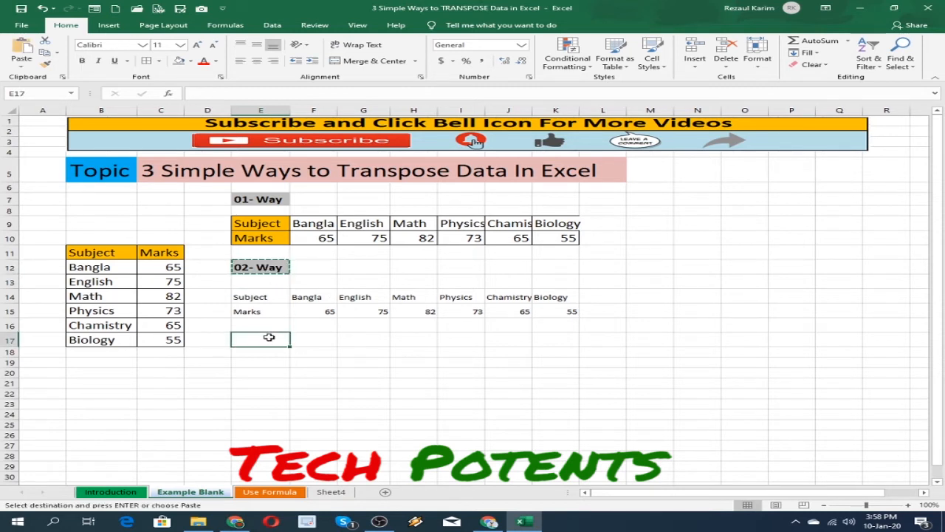
pyautogui.hotkey('ctrl', 'v')
pyautogui.doubleClick(249, 340)
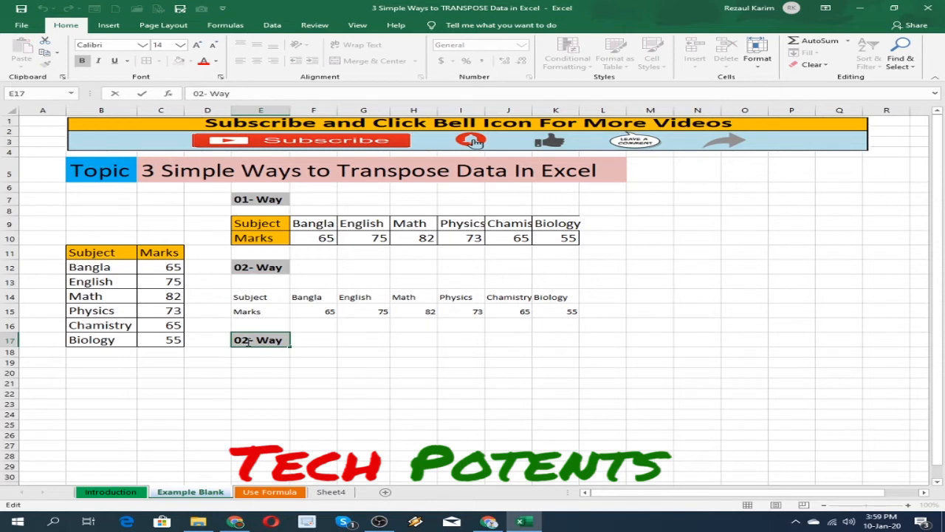
pyautogui.press('BackSpace')
pyautogui.write('3')
pyautogui.press('Return')
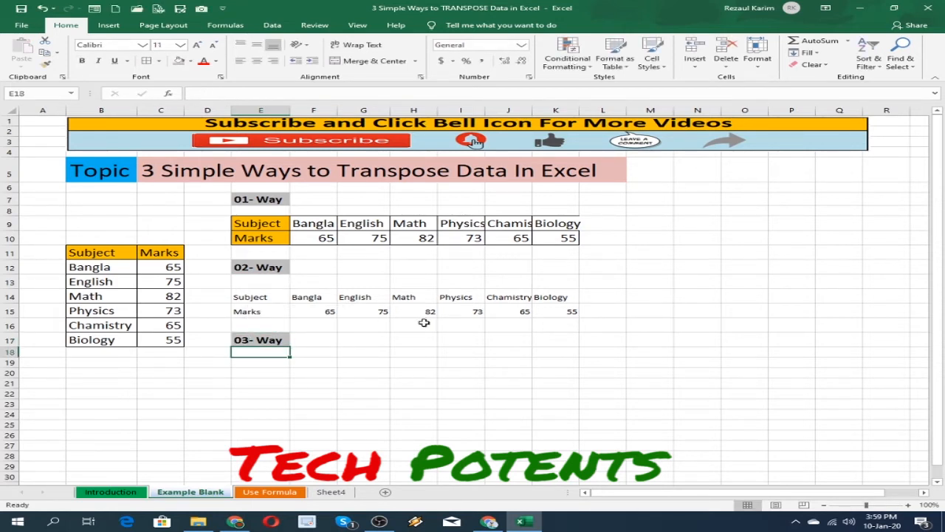
pyautogui.click(446, 338)
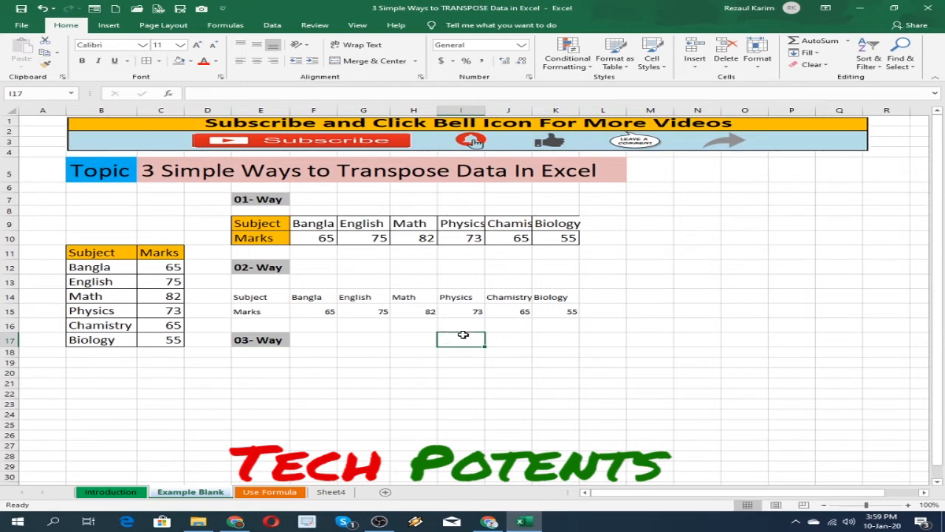
# Copy the source table B11:C17 and paste it as links starting at cell E19.
pyautogui.scroll(-1, 447, 319)
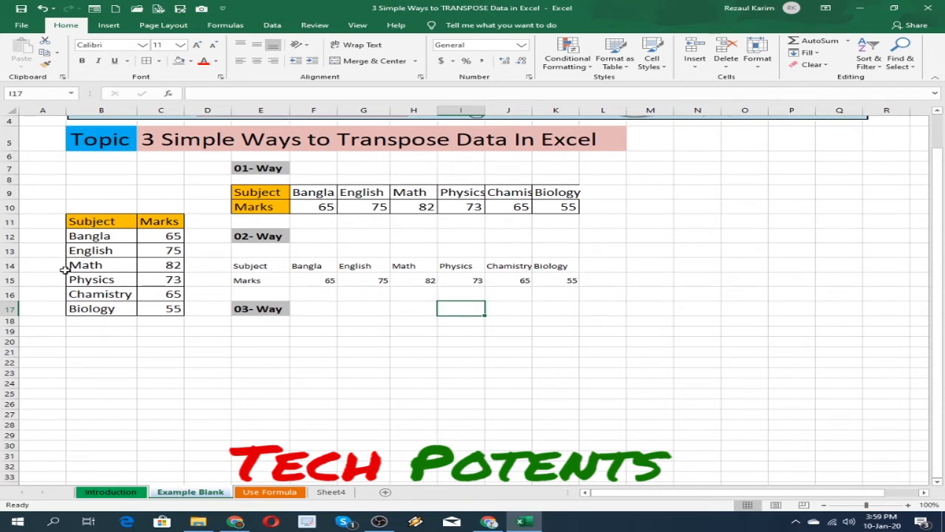
pyautogui.click(88, 223)
pyautogui.moveTo(127, 225); pyautogui.dragTo(153, 309)
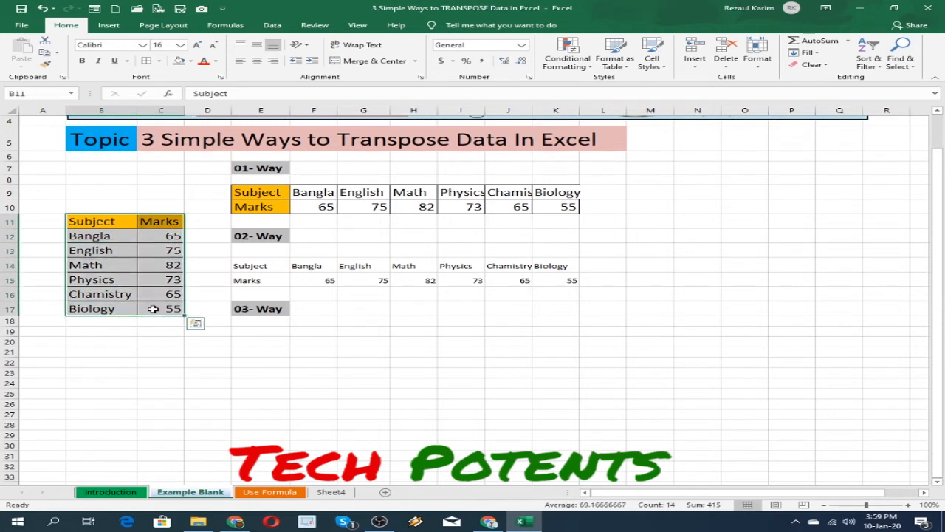
pyautogui.hotkey('ctrl', 'c')
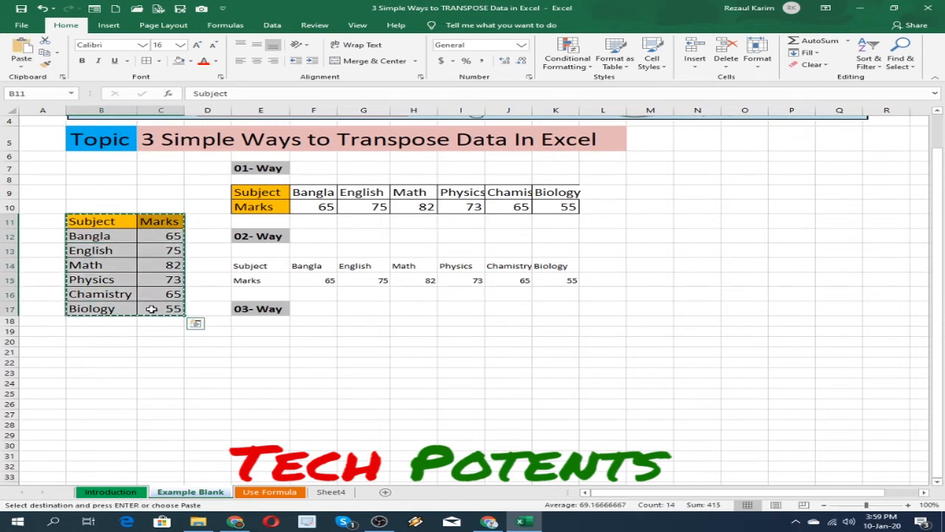
pyautogui.click(259, 332)
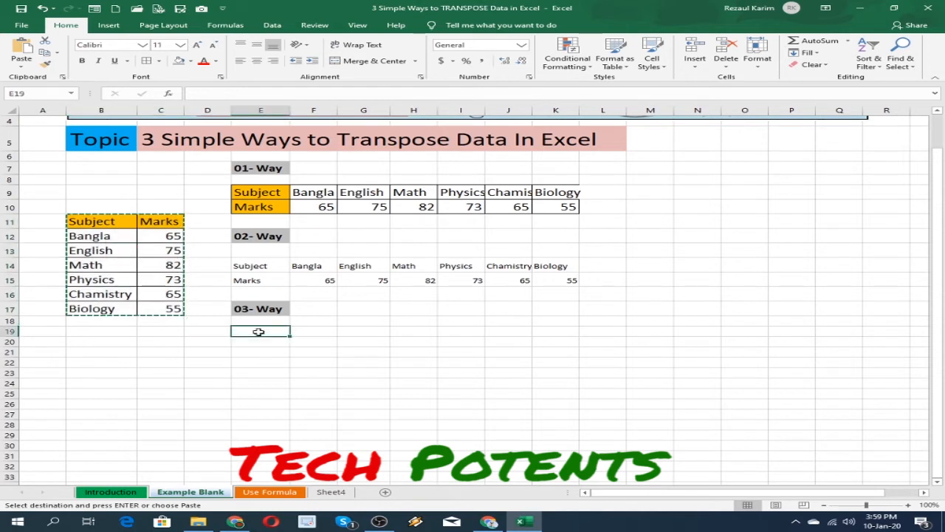
pyautogui.rightClick(259, 333)
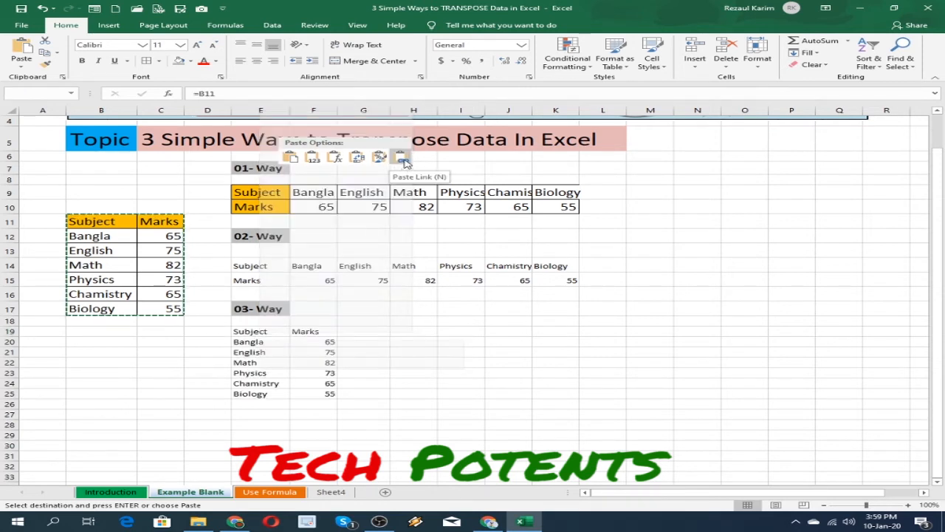
pyautogui.click(399, 160)
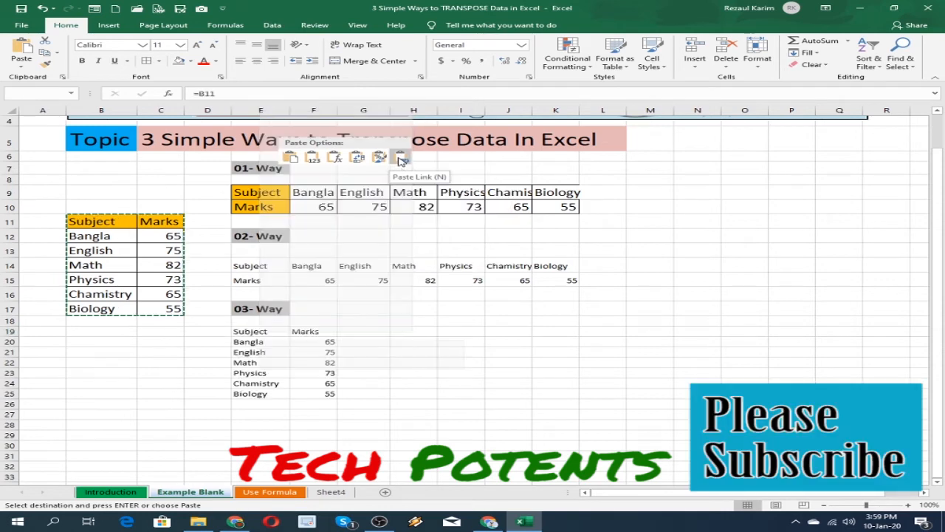